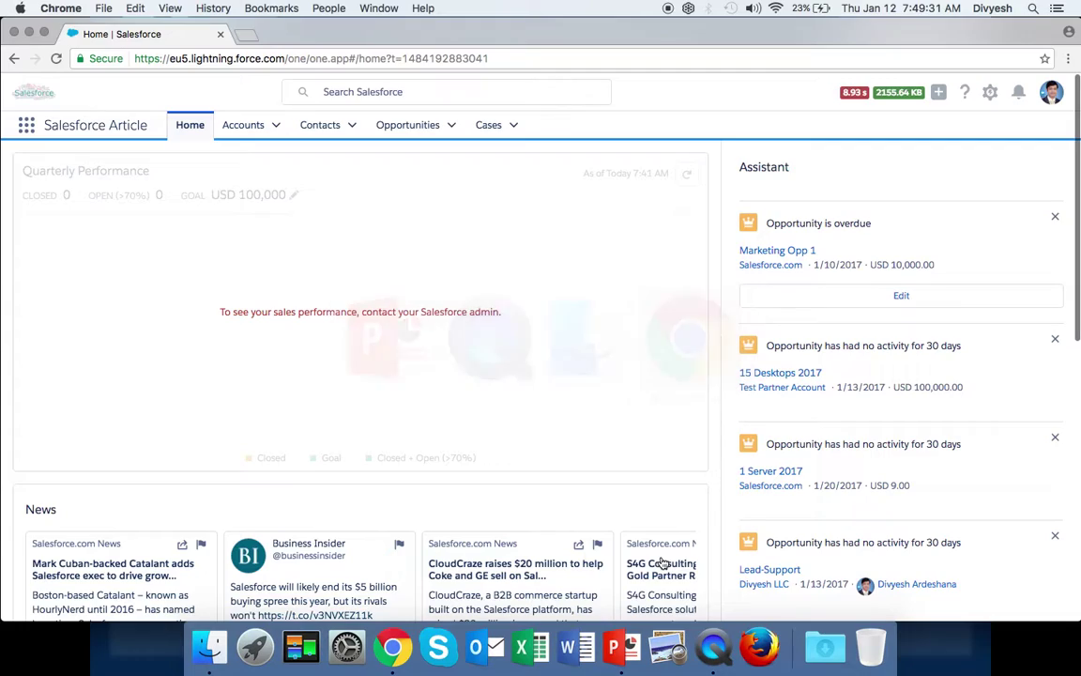
Find the Calendar through an App Launcher search for 'cale', showing the week of January 8–14, 2017
scroll(454, 243, down, 3)
scroll(454, 242, up, 3)
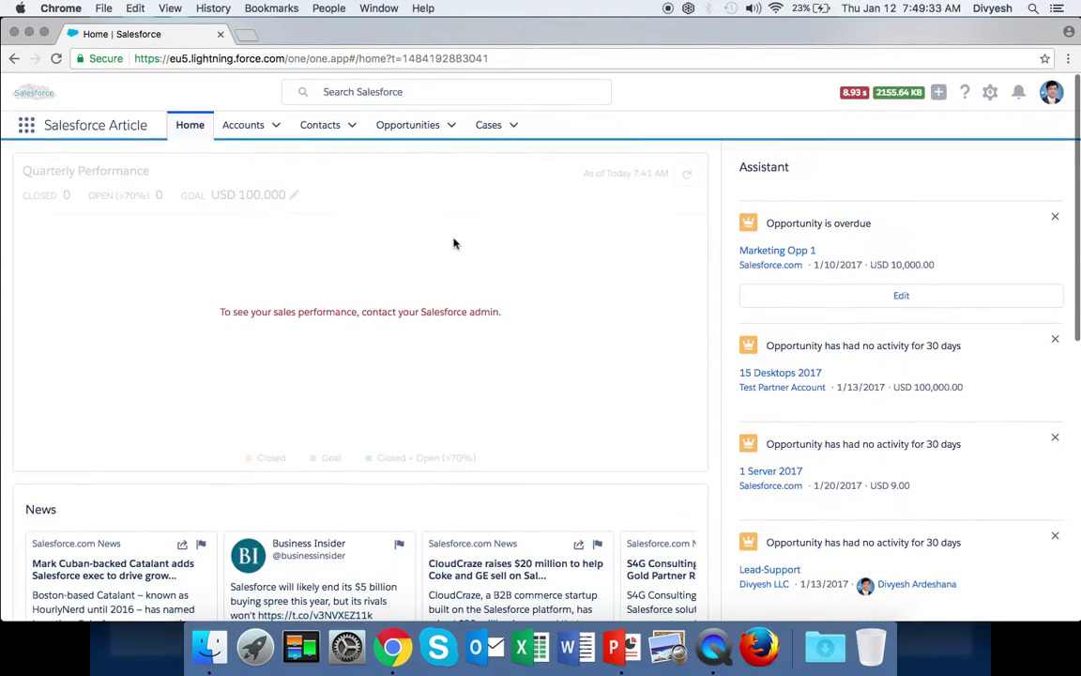
click(27, 127)
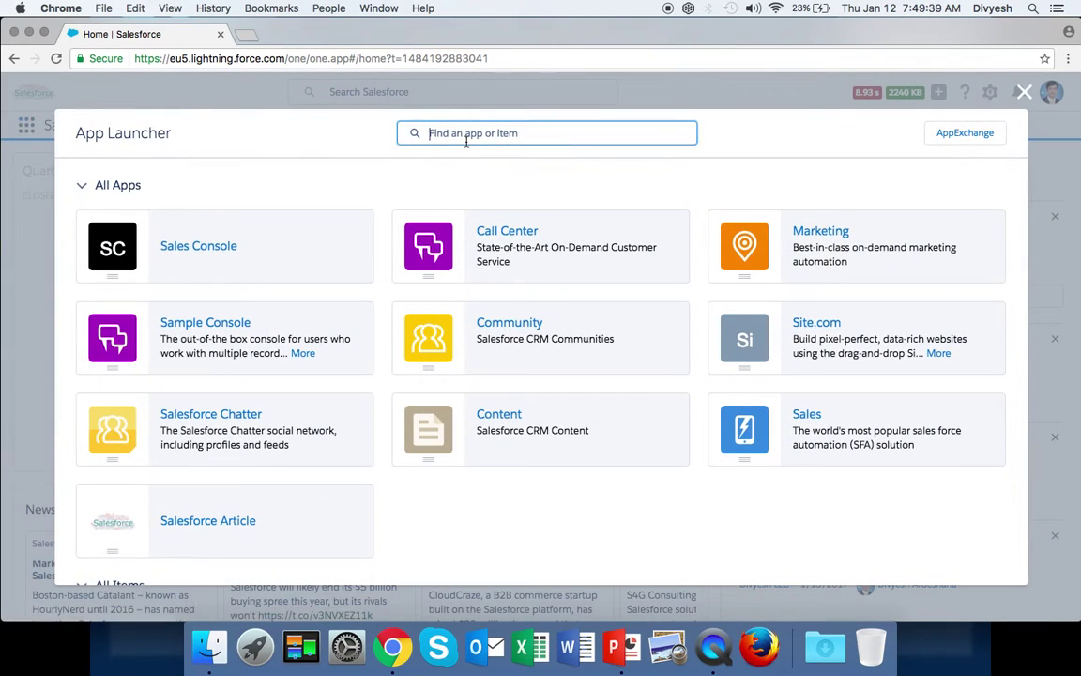
text(can)
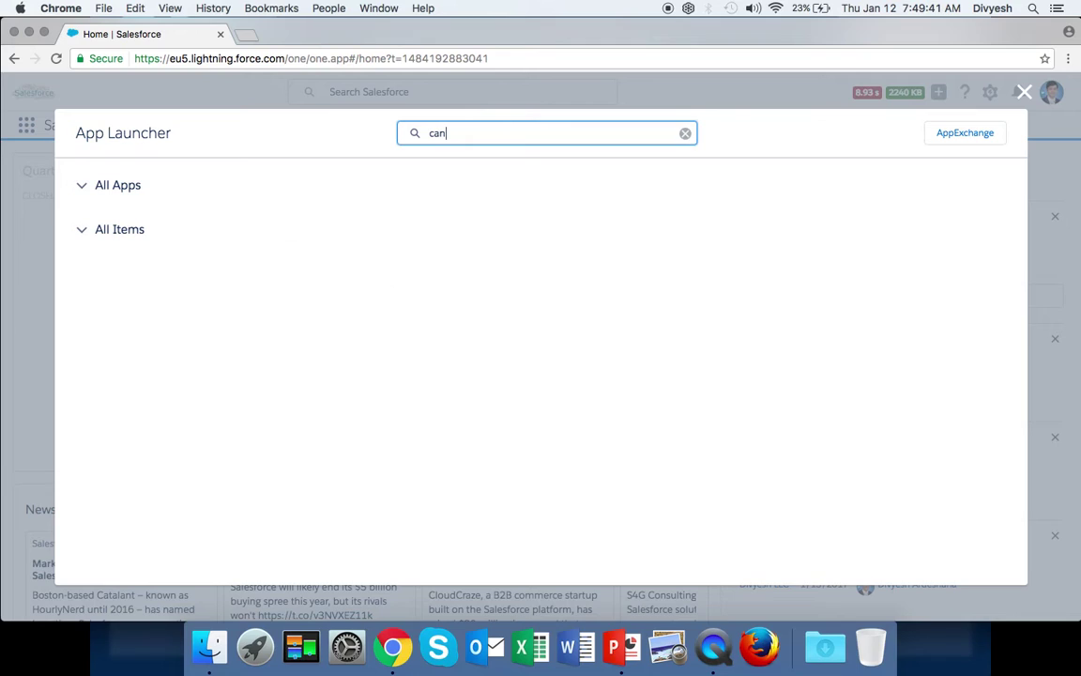
key(BackSpace)
text(le)
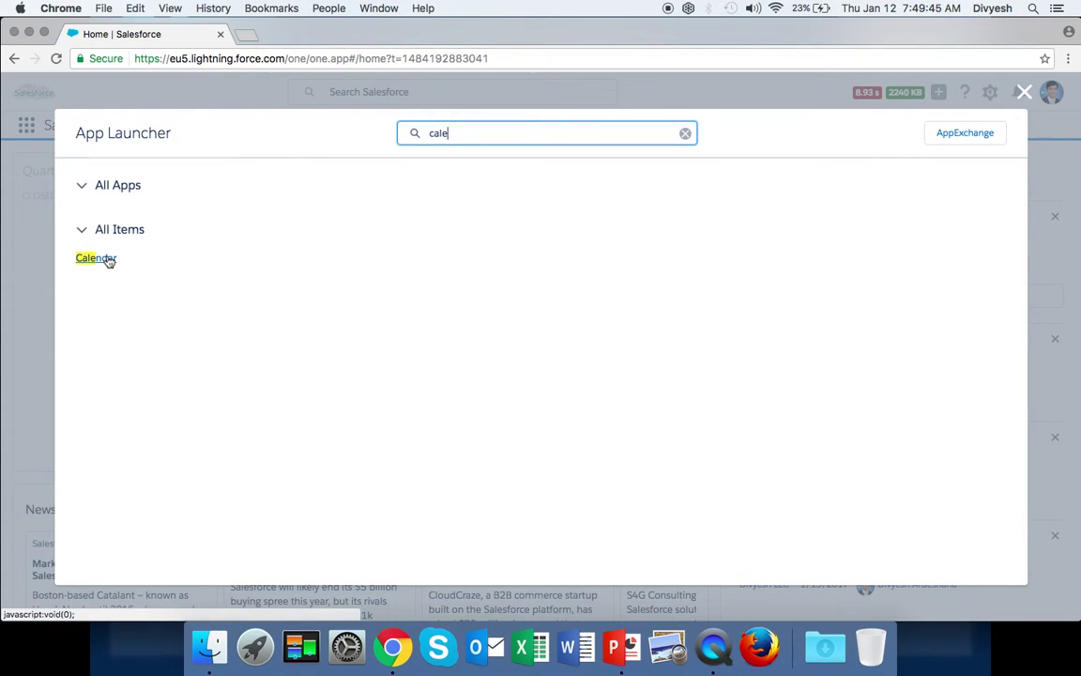
click(109, 262)
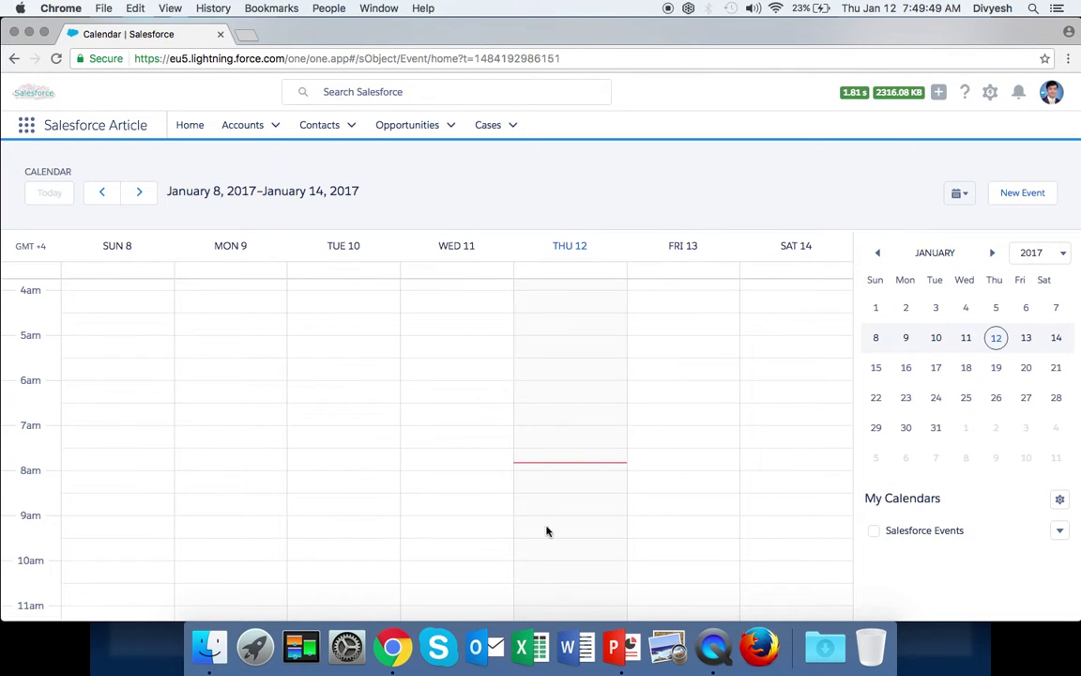
Switch to the January 2017 month view and start a New Calendar from My Calendars
click(958, 197)
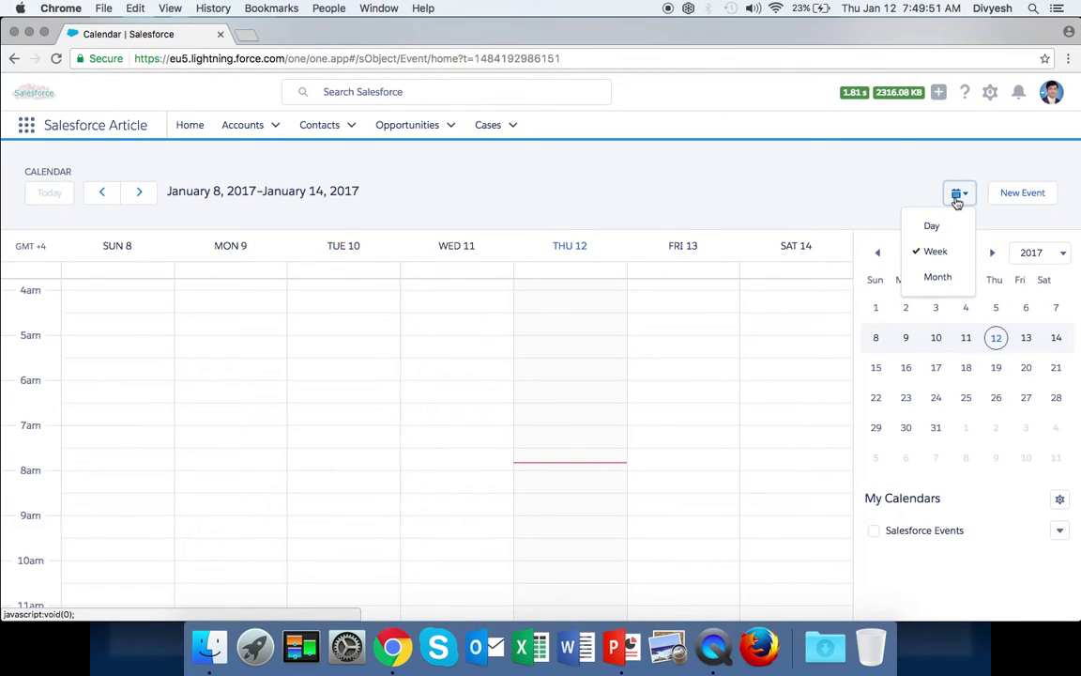
click(939, 275)
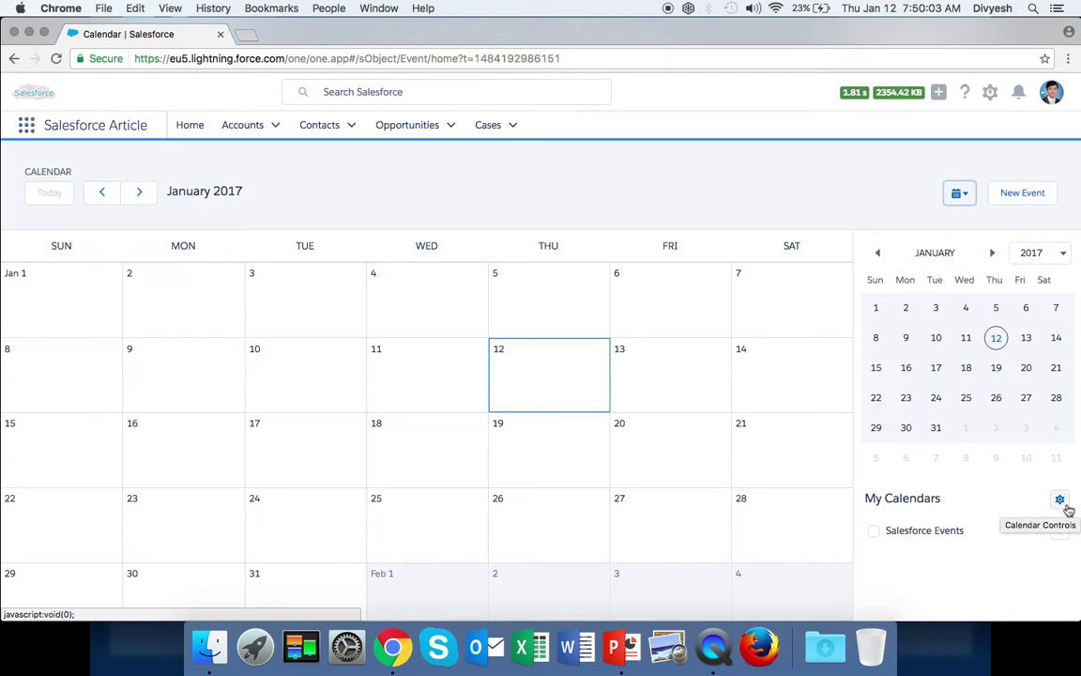
click(1065, 505)
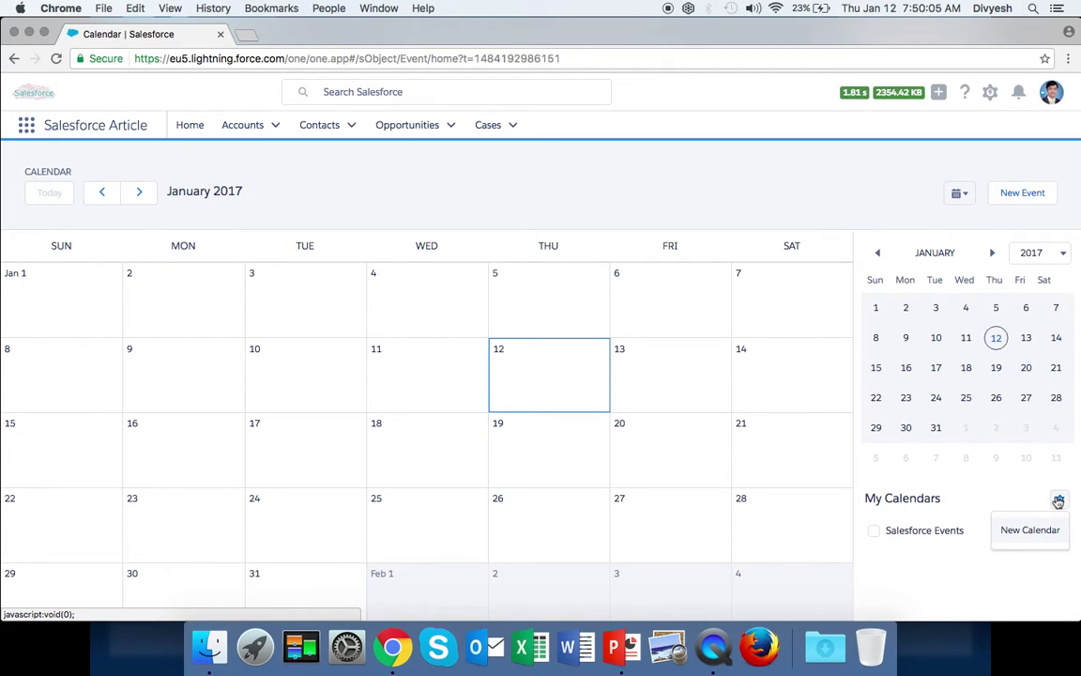
click(1023, 531)
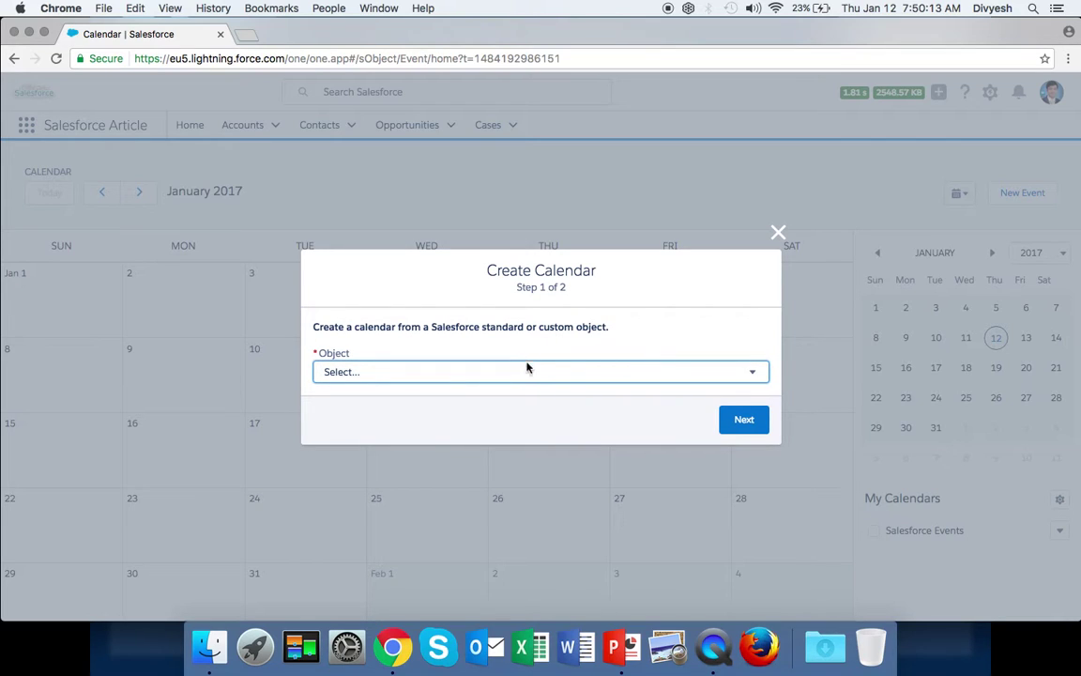
Choose Opportunity as the new calendar's object and move on to step 2
click(523, 372)
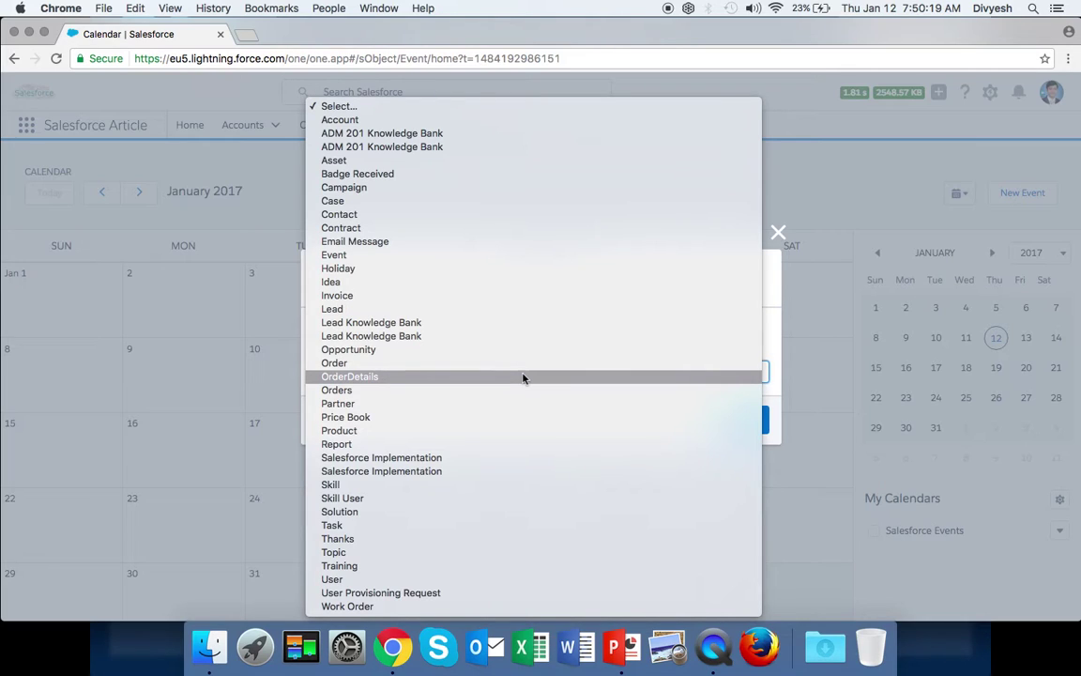
click(427, 349)
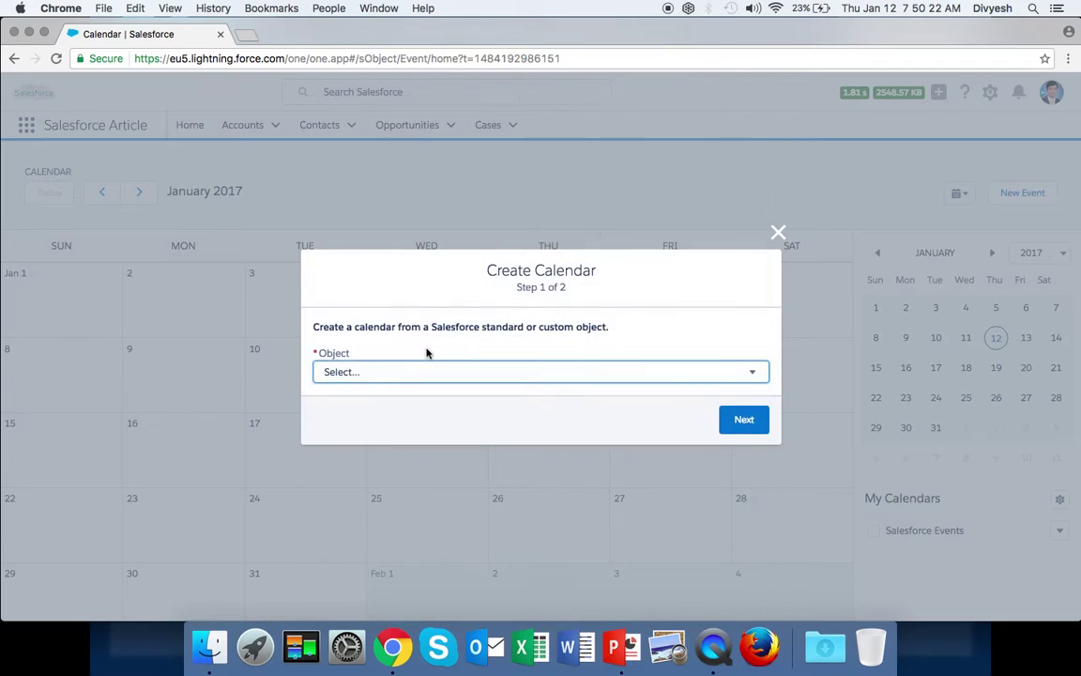
click(755, 431)
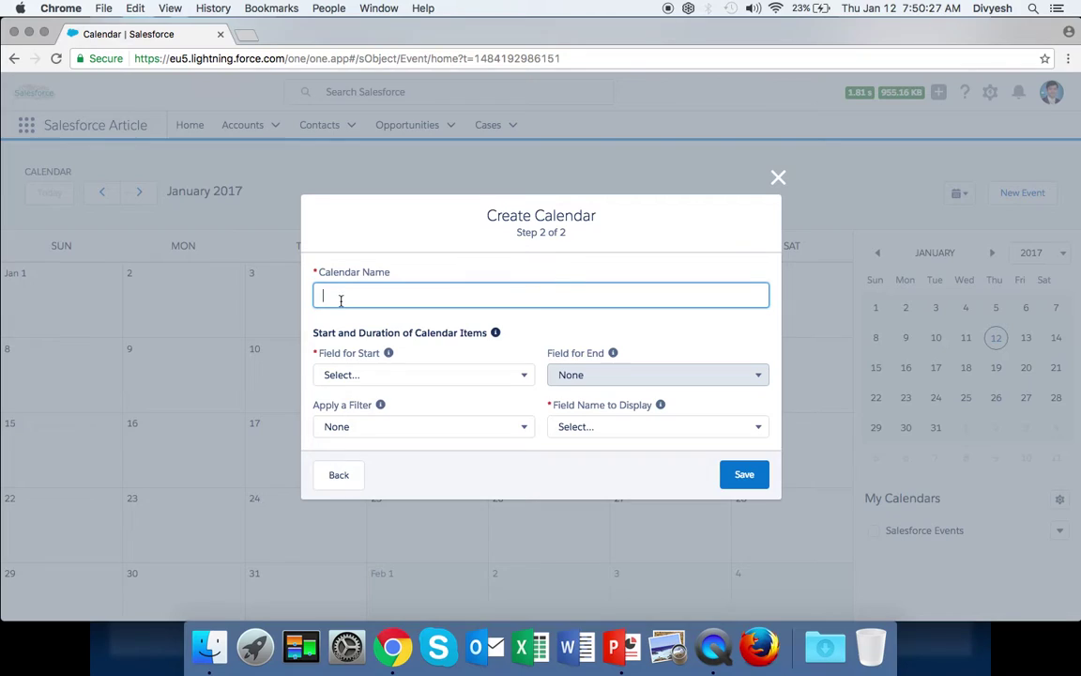
Name the calendar 'Follow Up' with Close Date as start field and no end field
text(Follow Up)
click(409, 374)
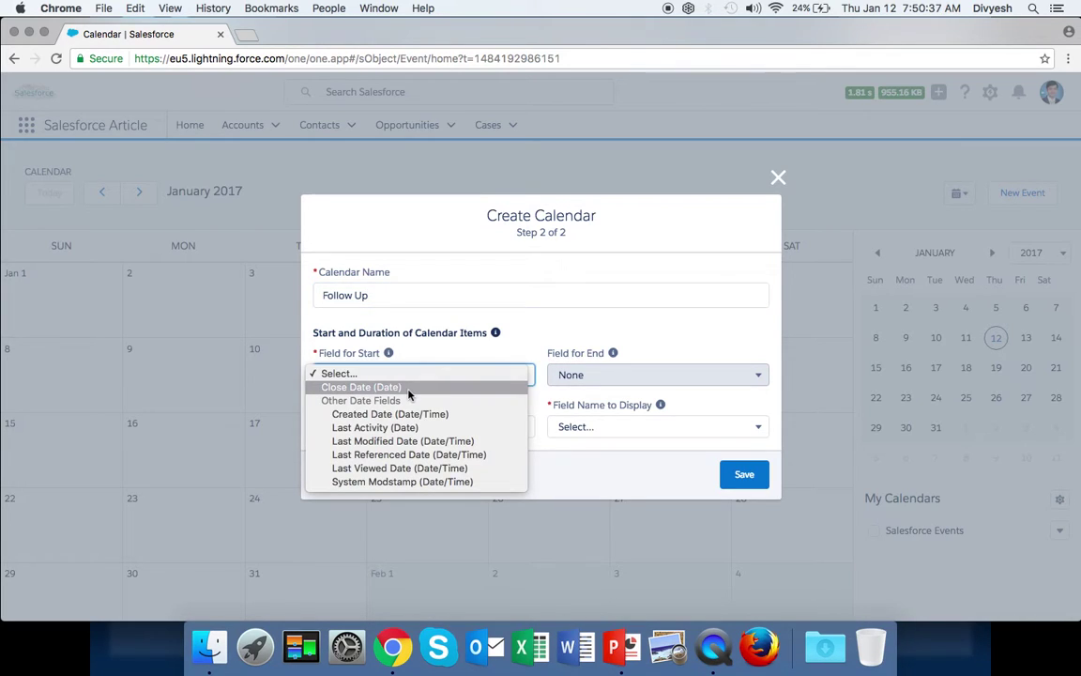
click(410, 391)
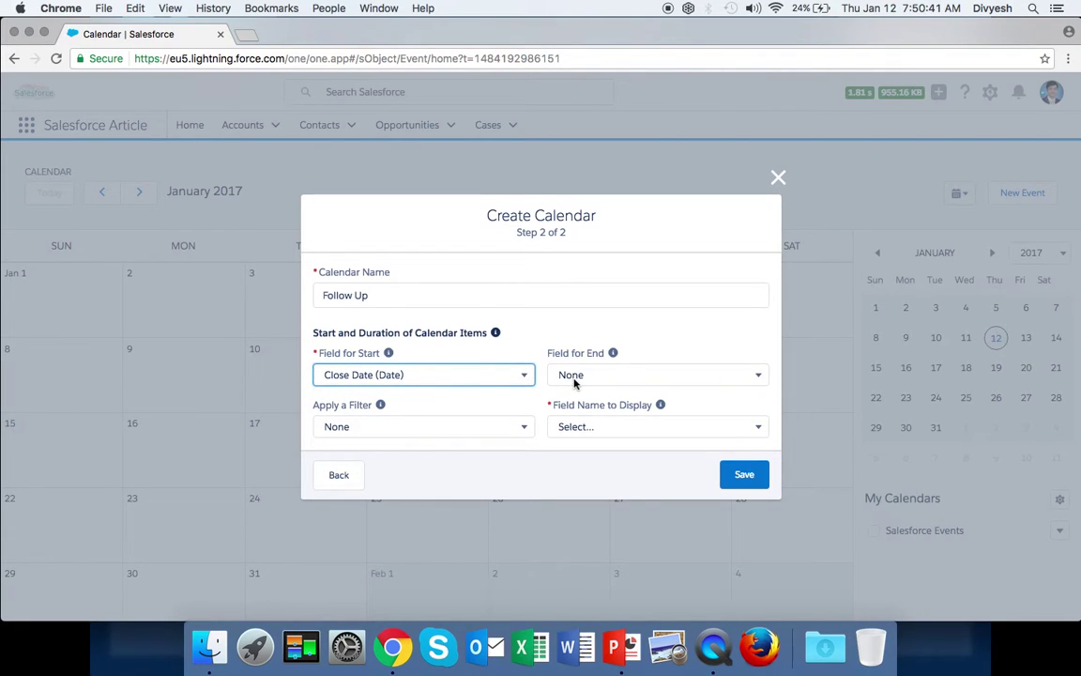
click(493, 378)
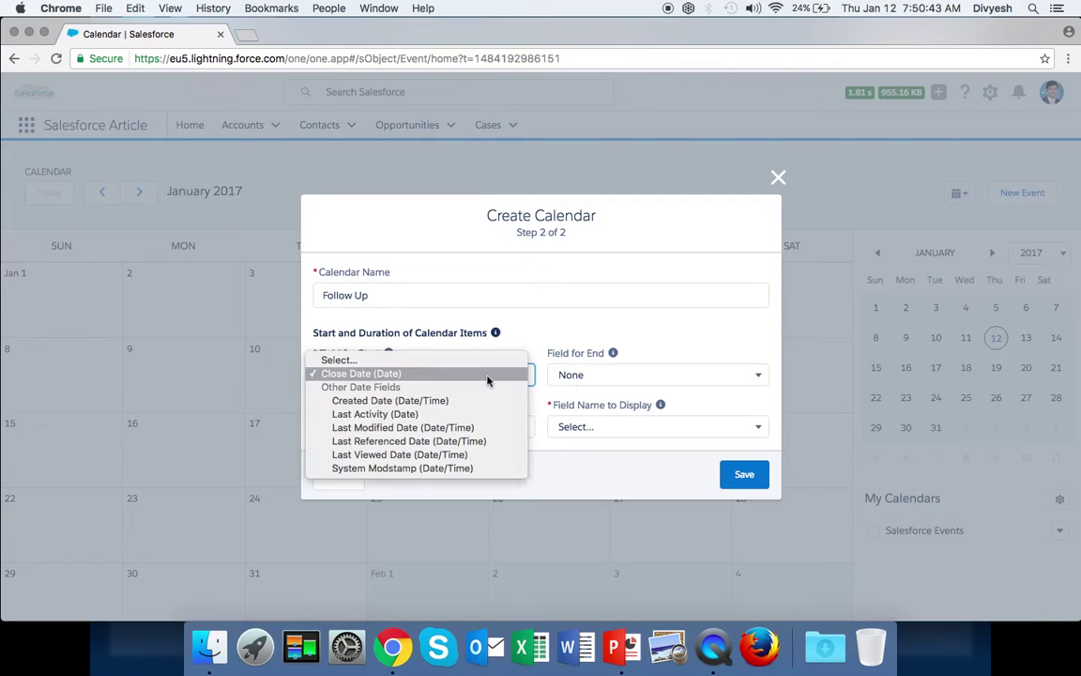
click(487, 375)
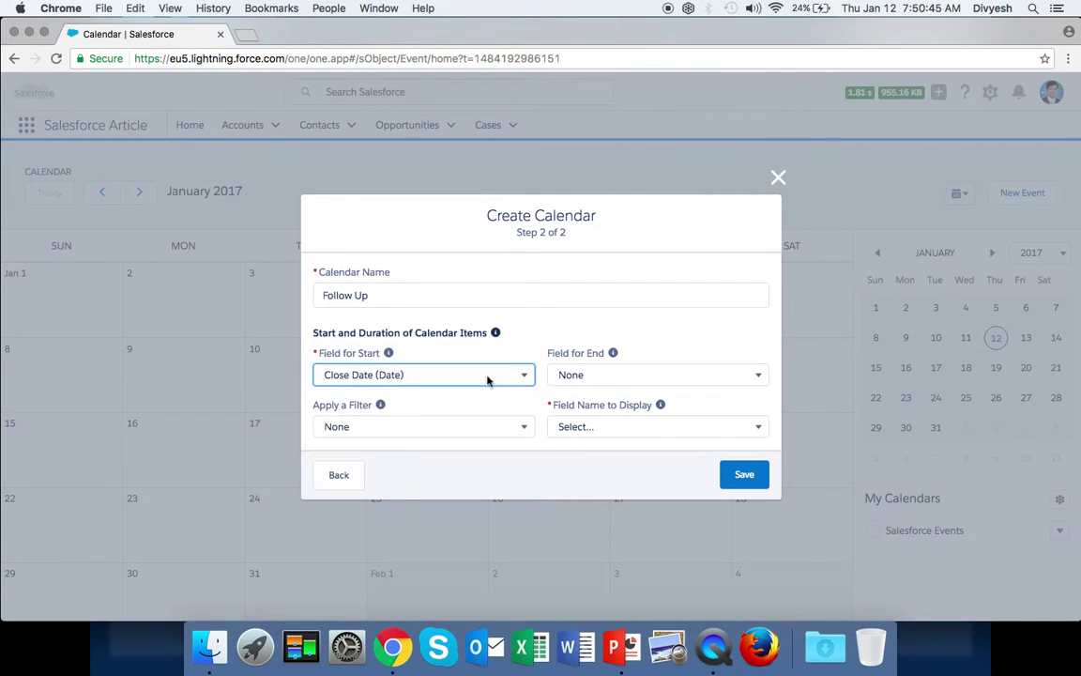
click(487, 377)
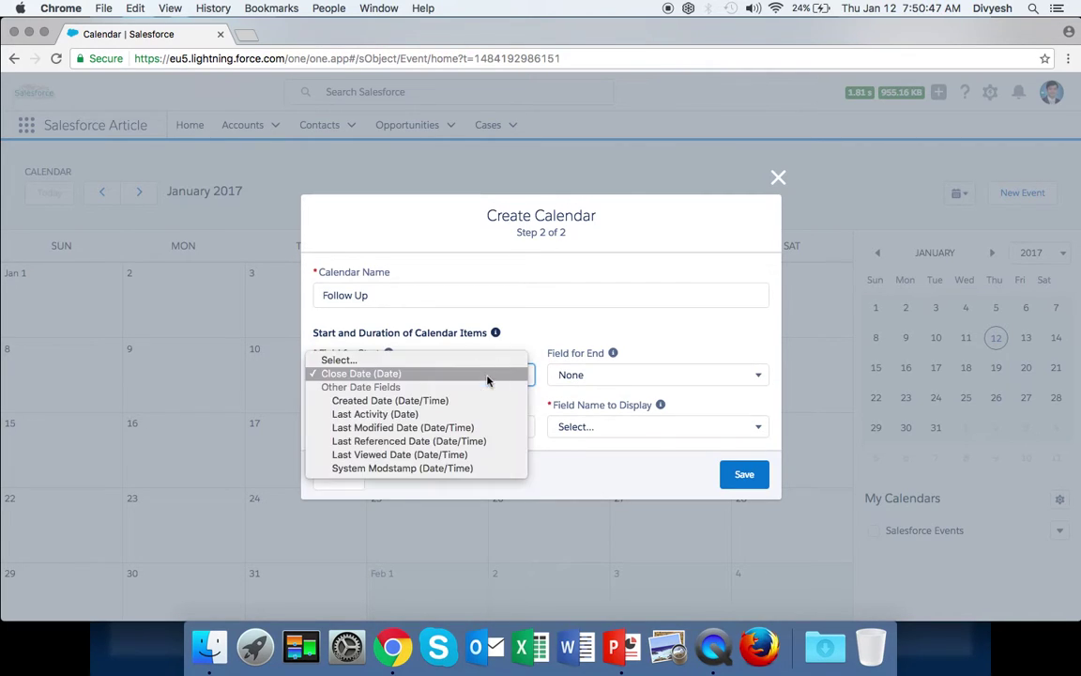
click(487, 376)
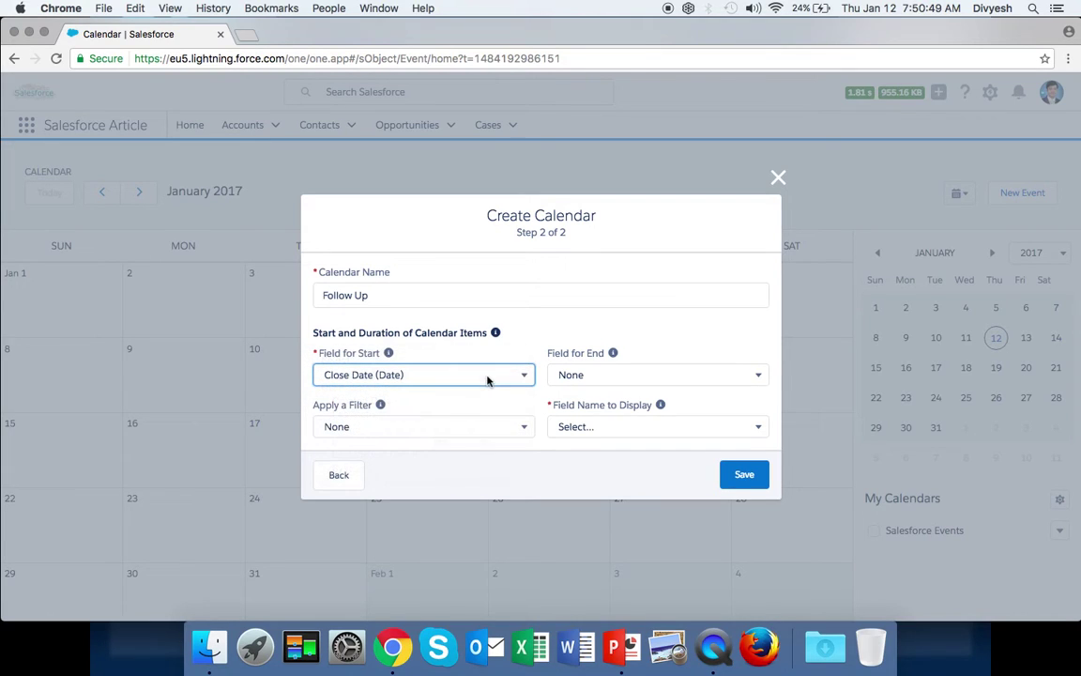
click(618, 378)
click(617, 378)
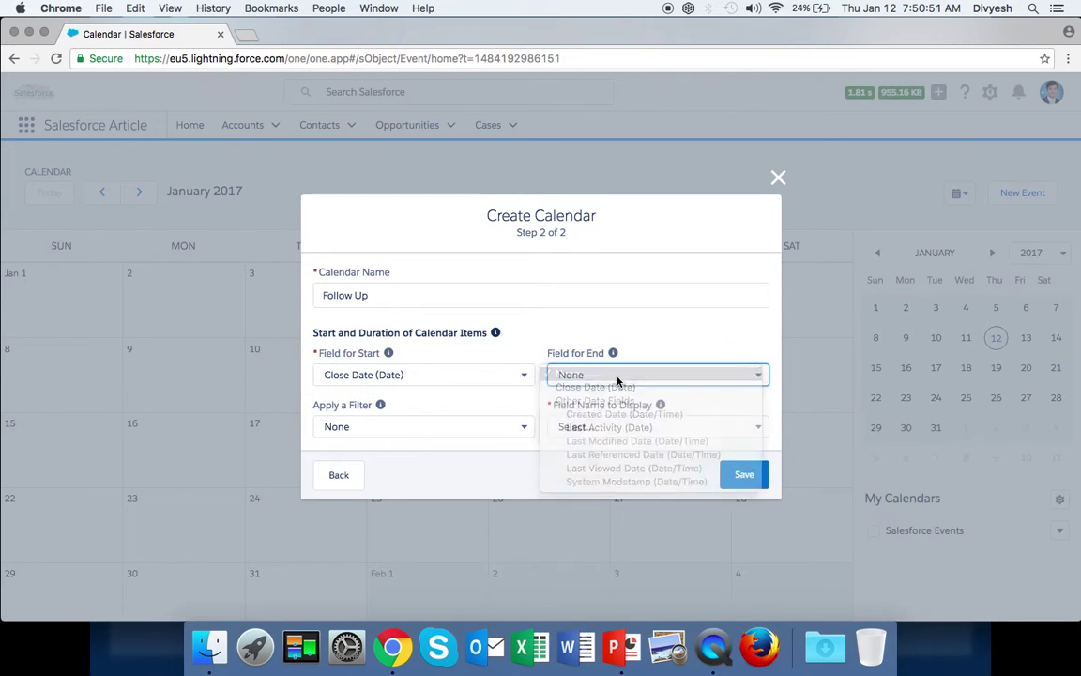
Filter by the Opportunity (Marketing) Layout view, display each opportunity's Name, and save
click(460, 433)
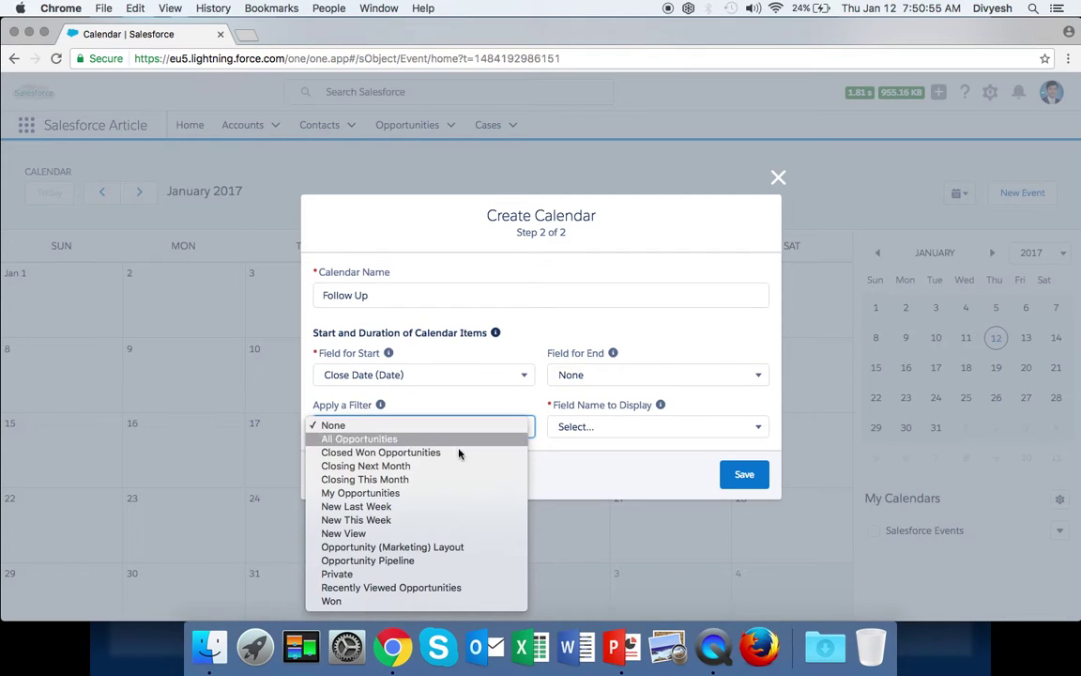
click(512, 552)
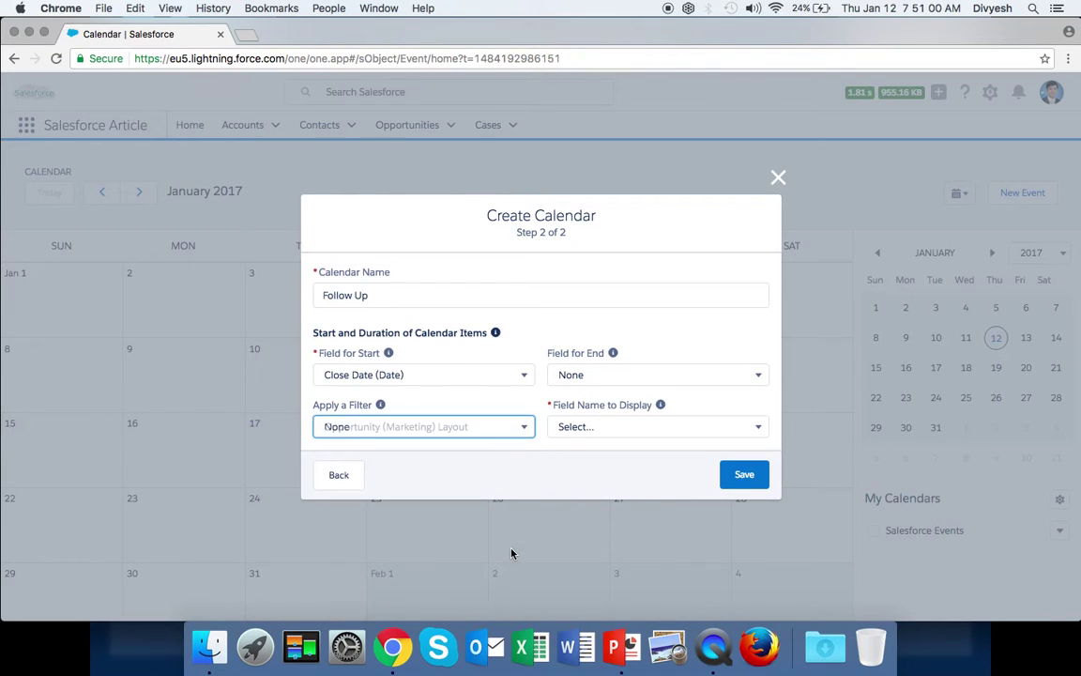
click(624, 429)
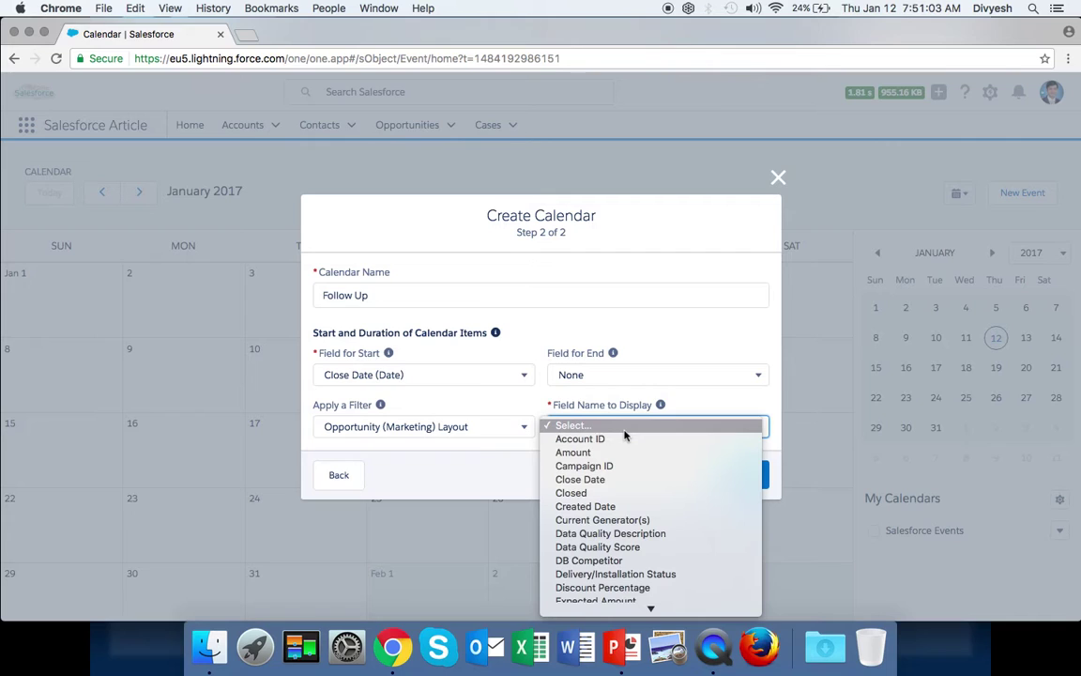
scroll(624, 434, down, 10)
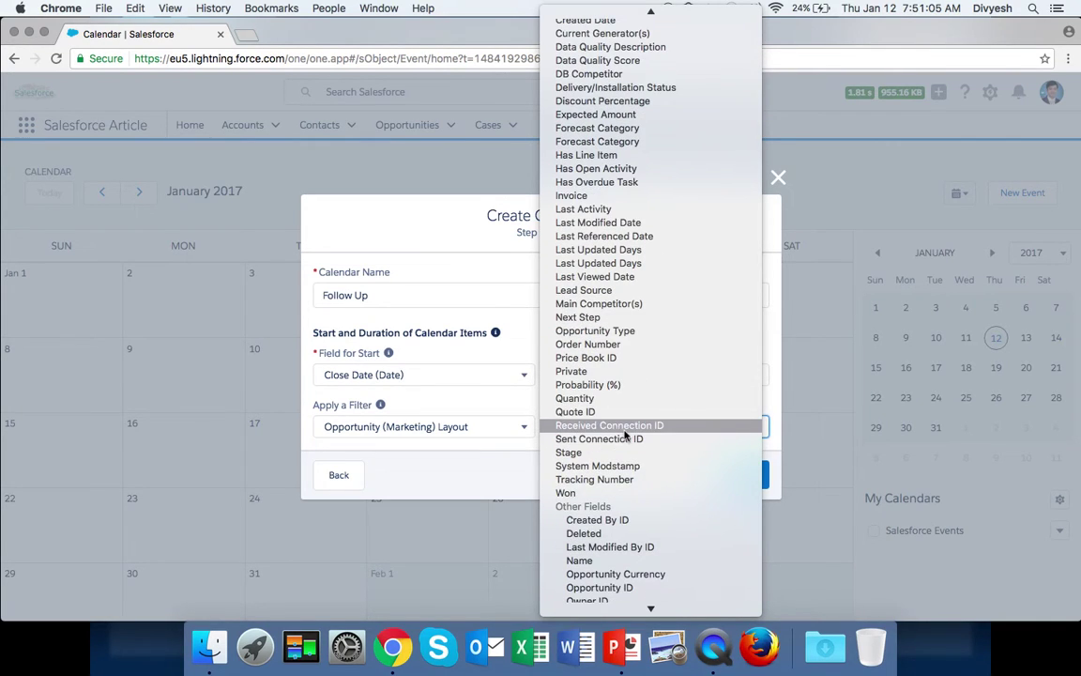
click(630, 559)
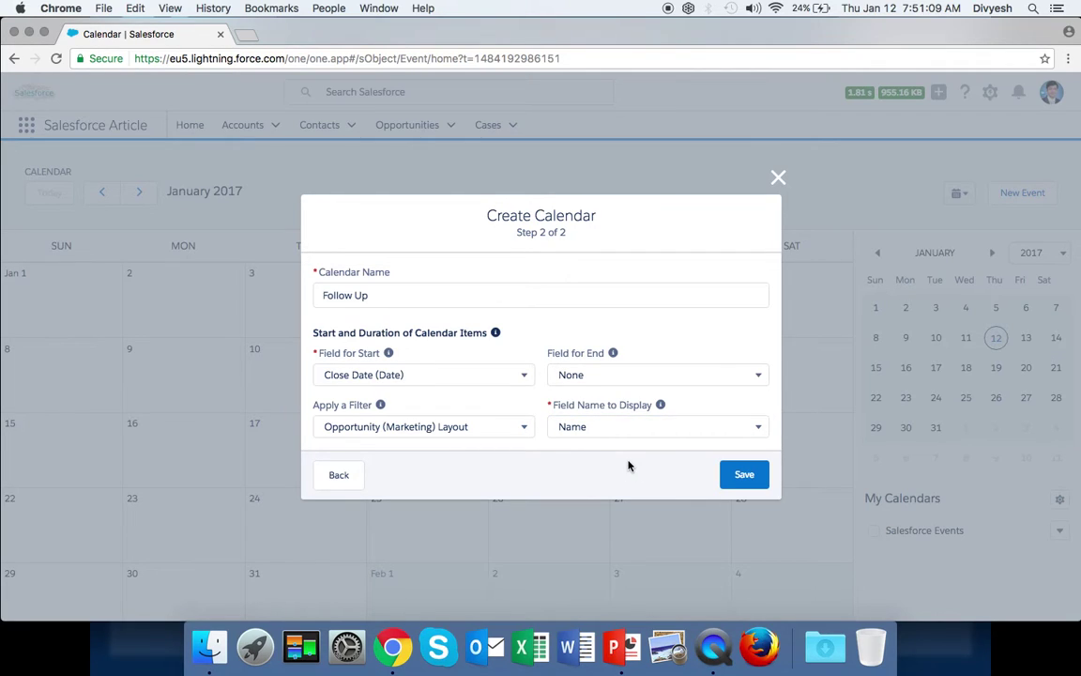
click(736, 473)
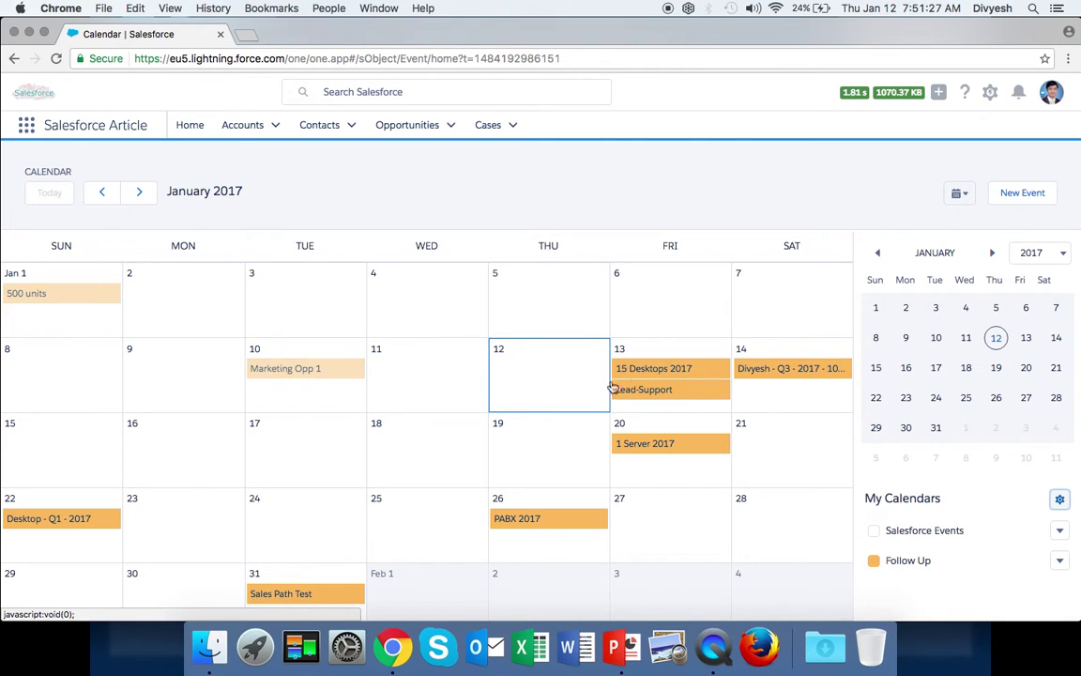
Colour the Follow Up events dark navy and bring up its custom colour settings
click(1059, 563)
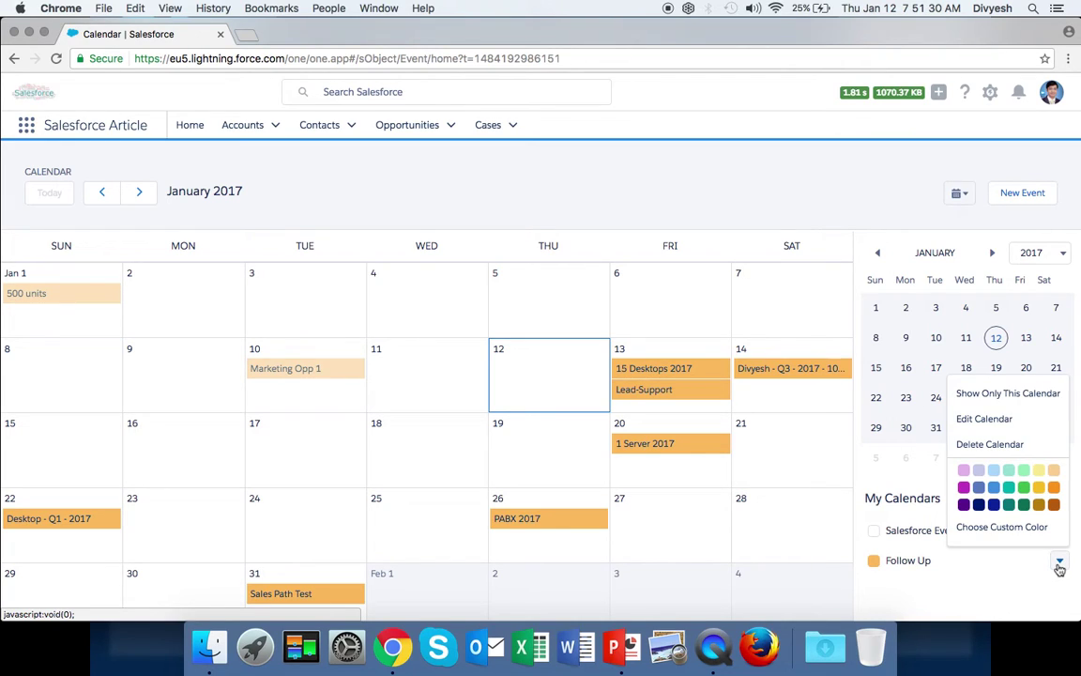
click(980, 506)
click(979, 506)
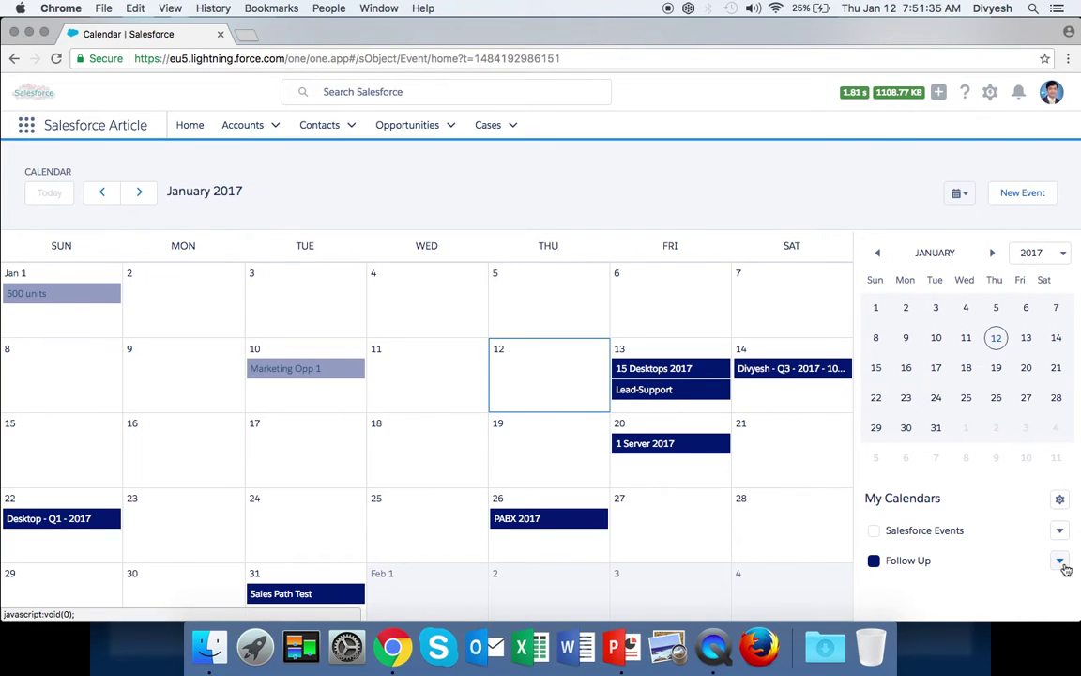
click(1060, 561)
click(1006, 532)
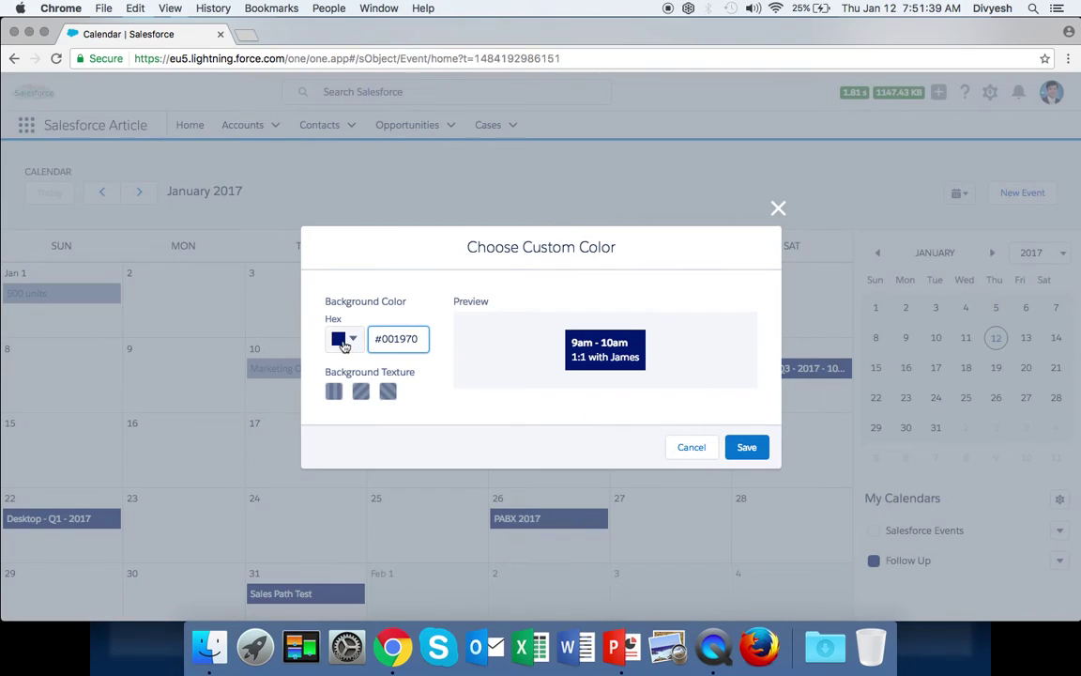
Set Follow Up to custom colour #3C4F8E (RGB 60/79/142) with a diagonal striped texture and save
click(360, 346)
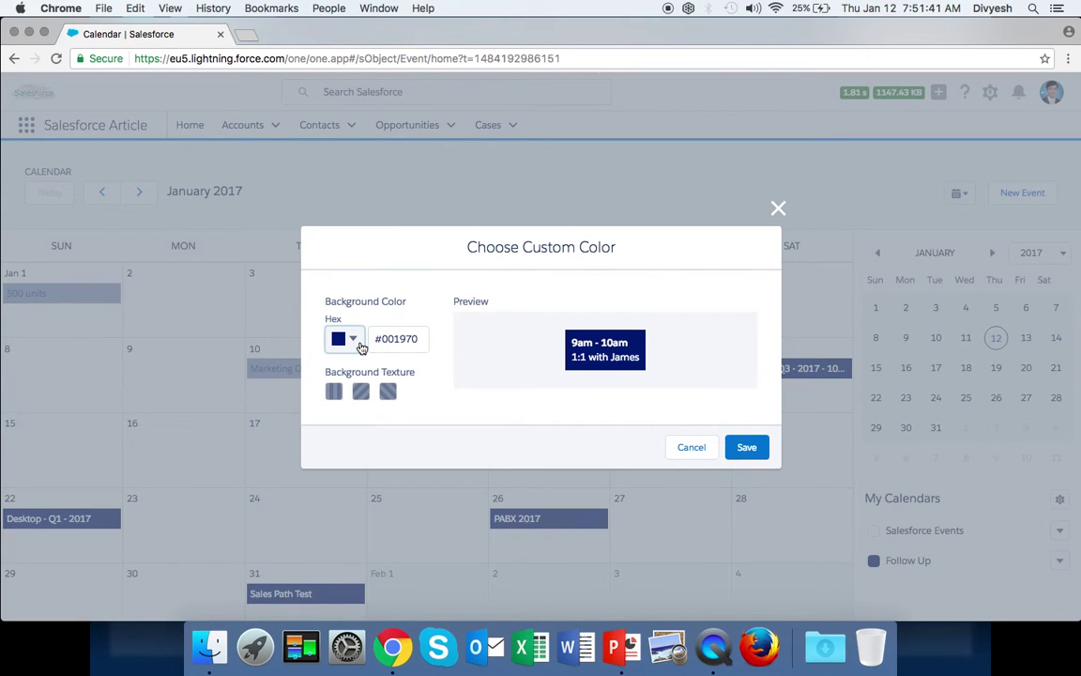
click(361, 346)
click(383, 397)
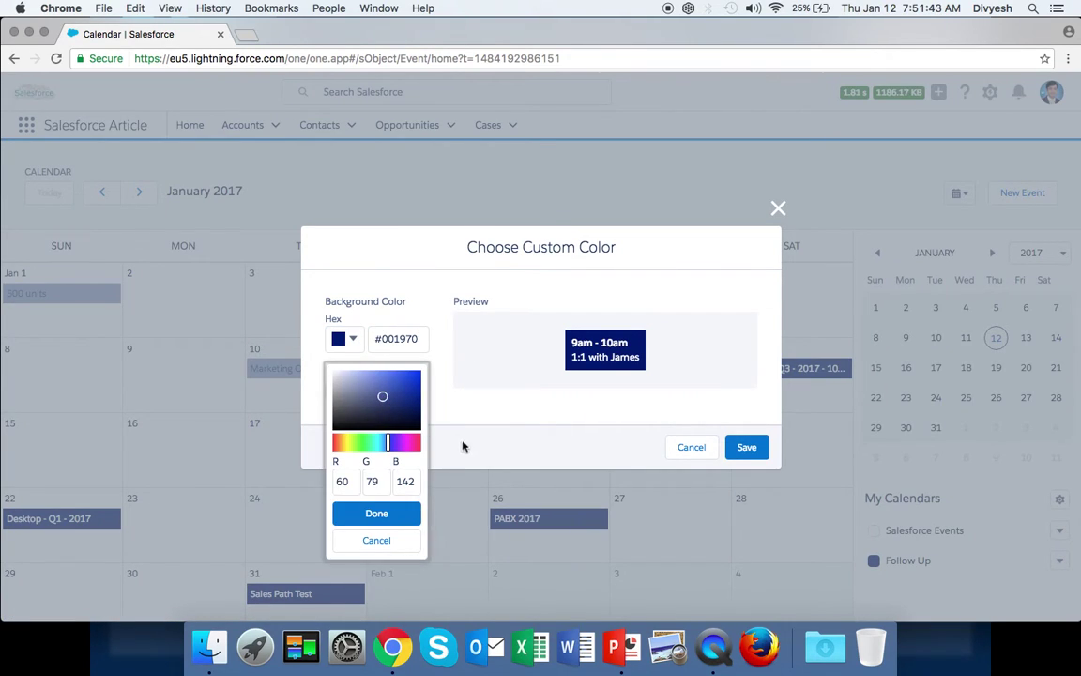
click(376, 513)
click(387, 393)
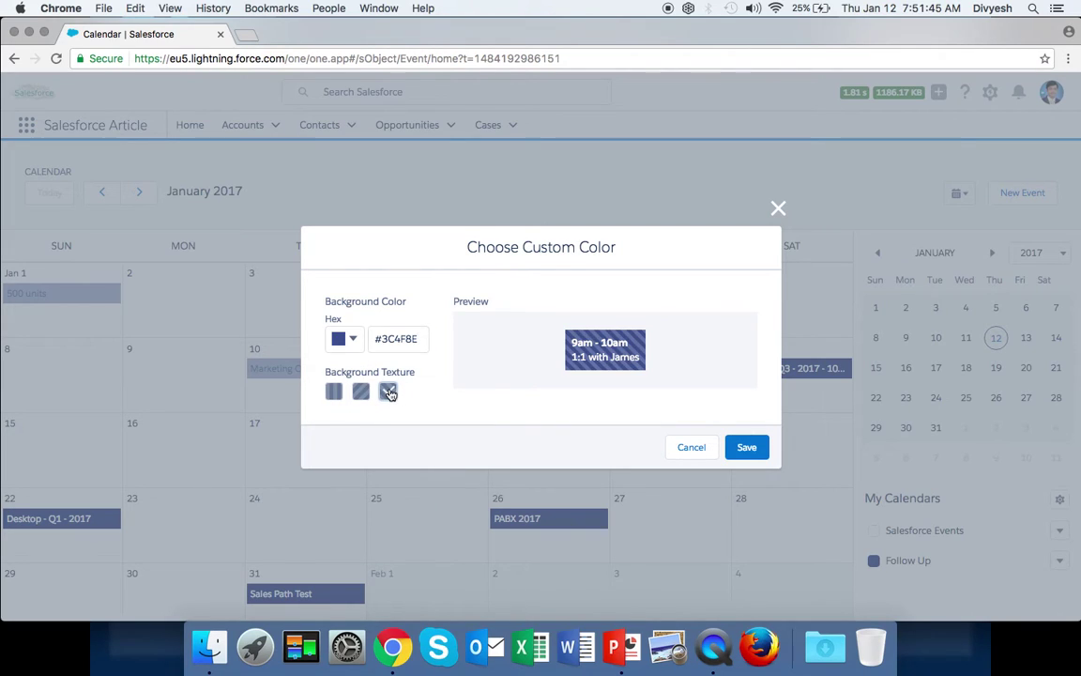
click(751, 449)
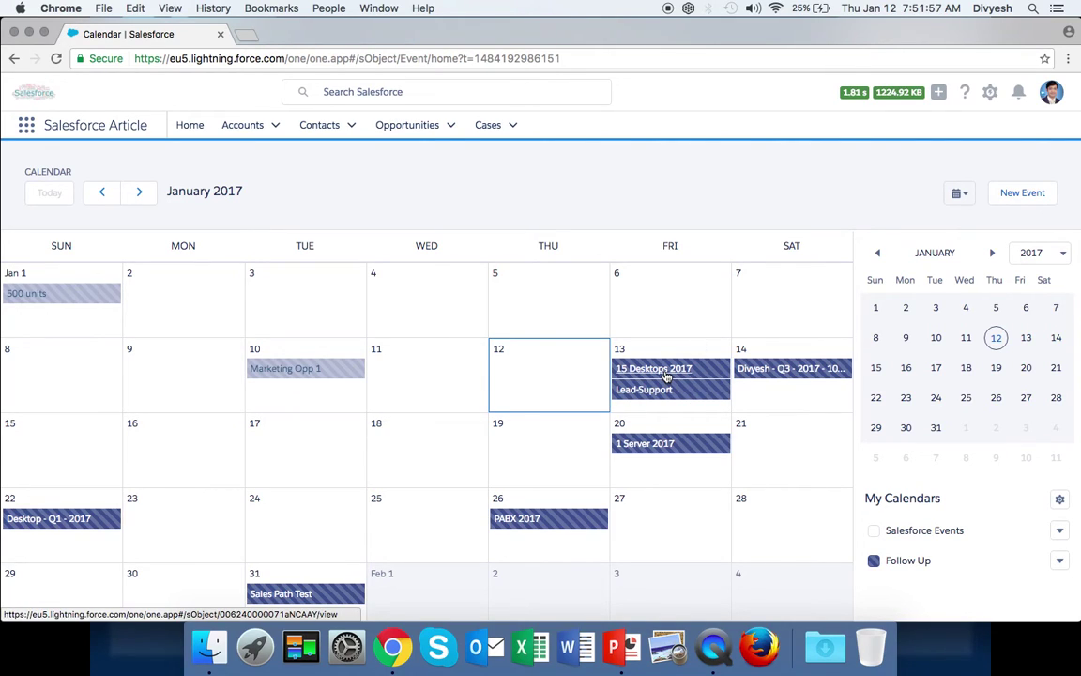
click(667, 371)
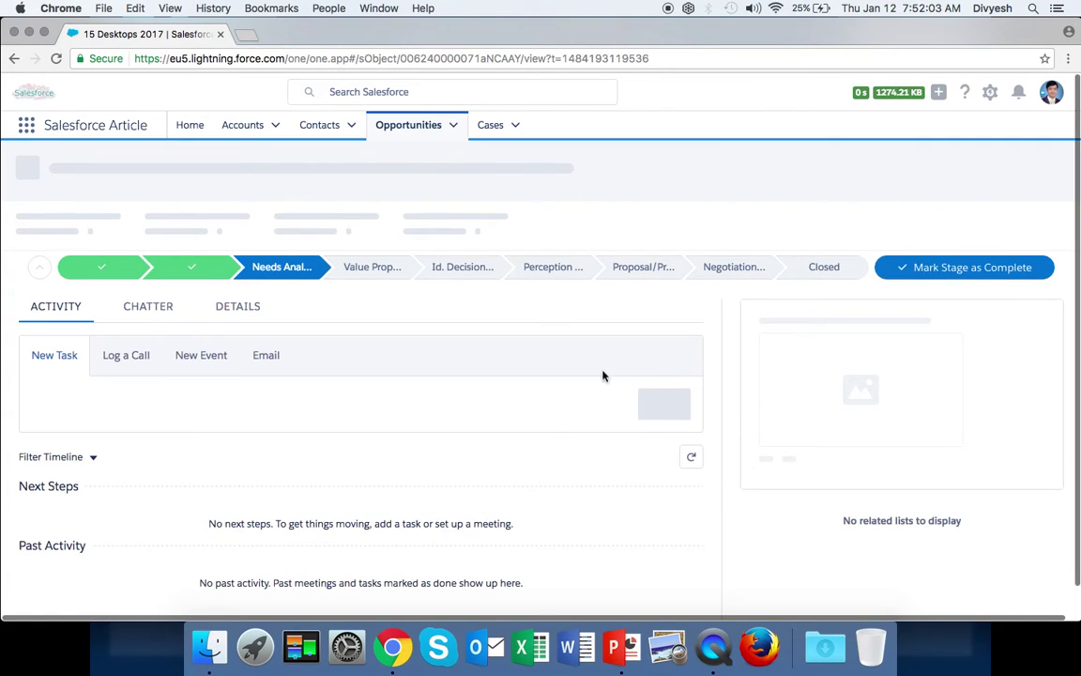
click(237, 313)
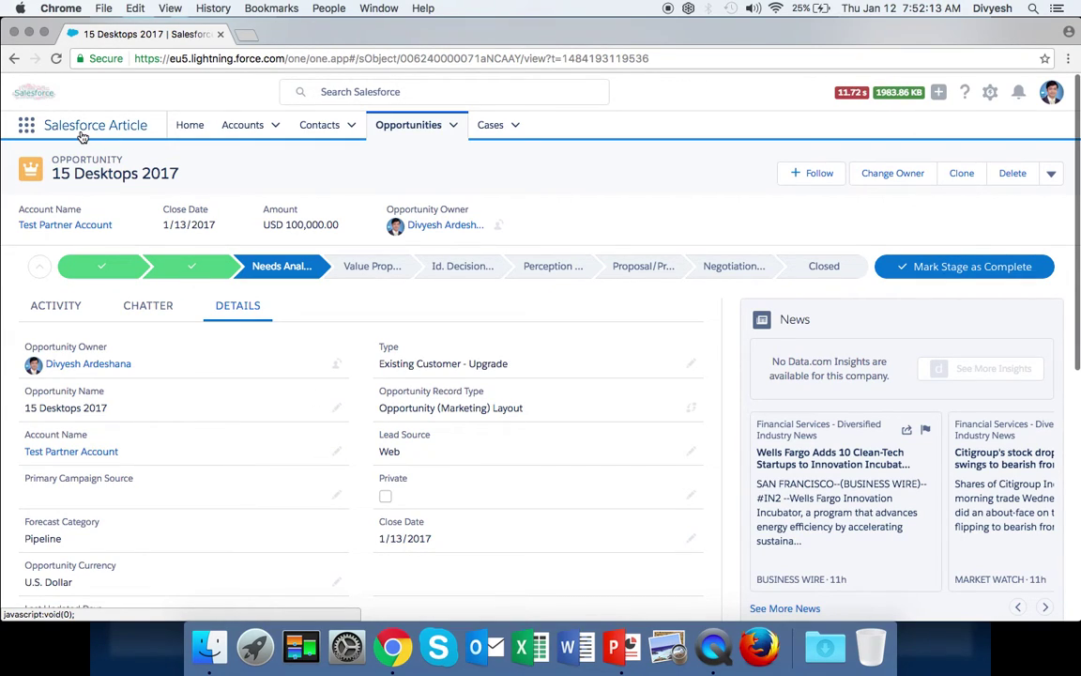
click(27, 126)
text(cal)
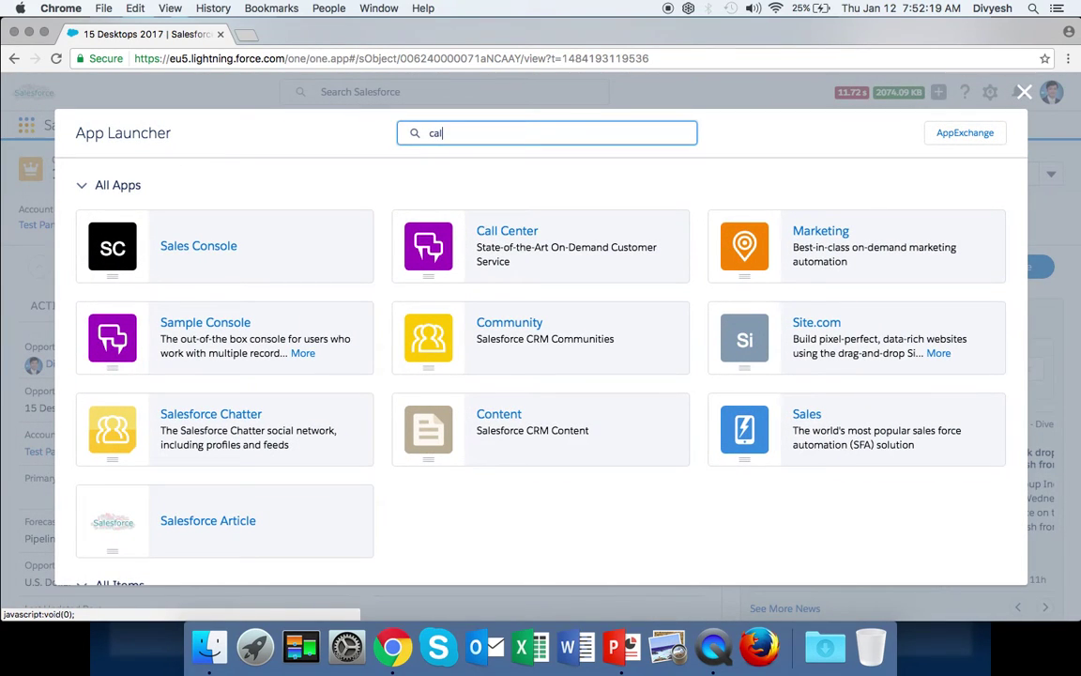
click(110, 341)
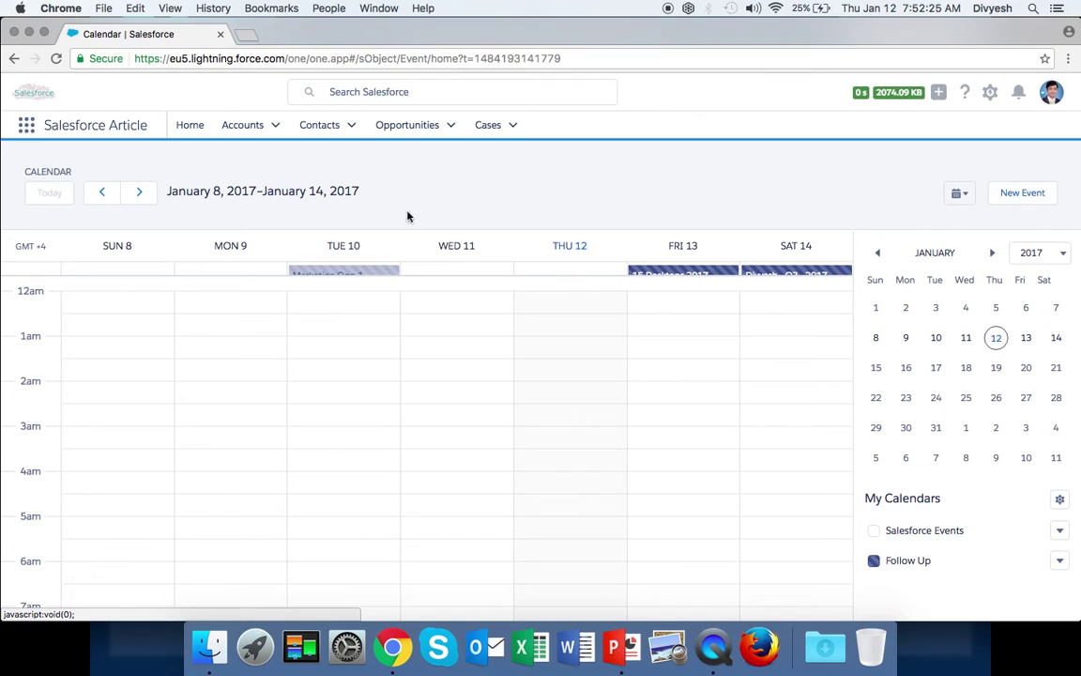
Return to month view, review Follow Up settings without changes, and show only the Follow Up calendar
click(960, 194)
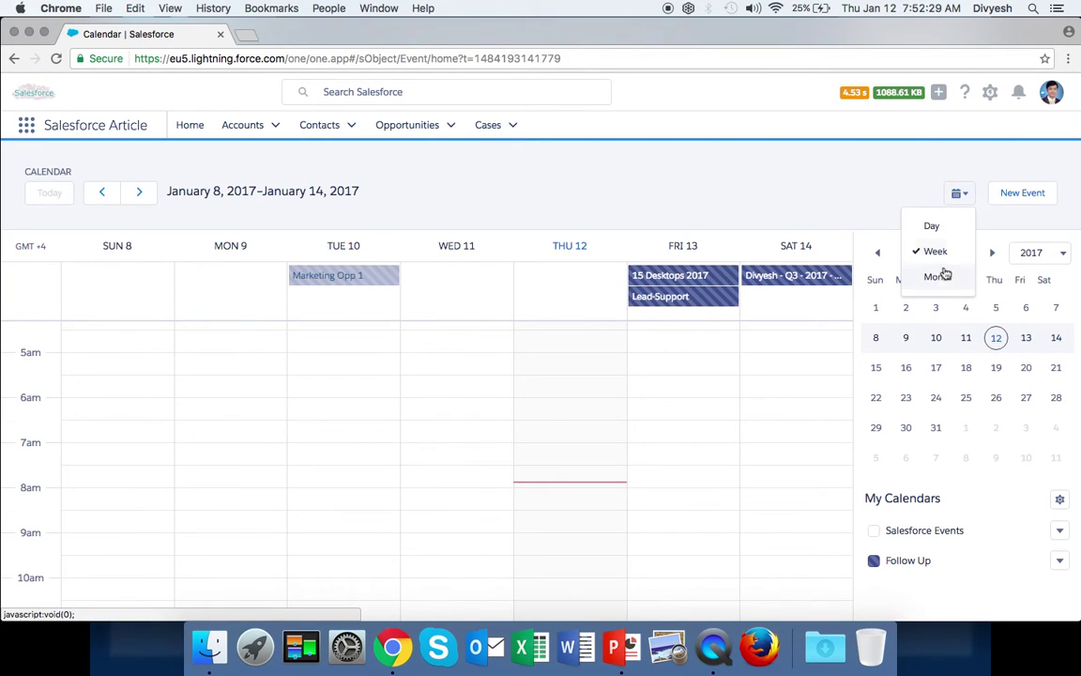
click(939, 276)
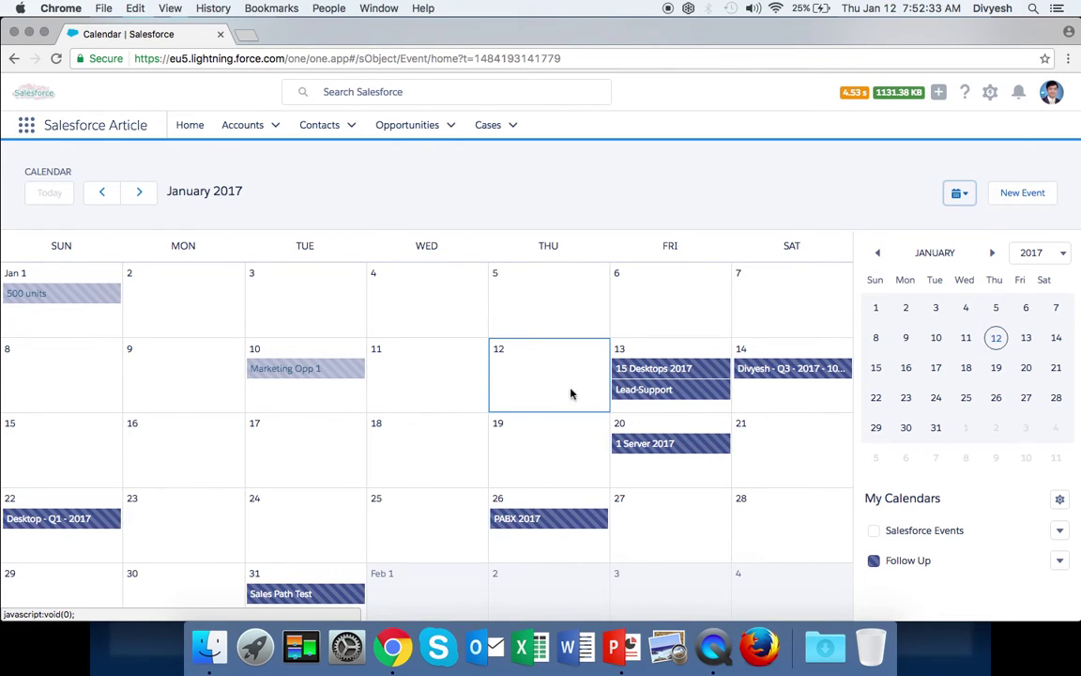
click(1060, 561)
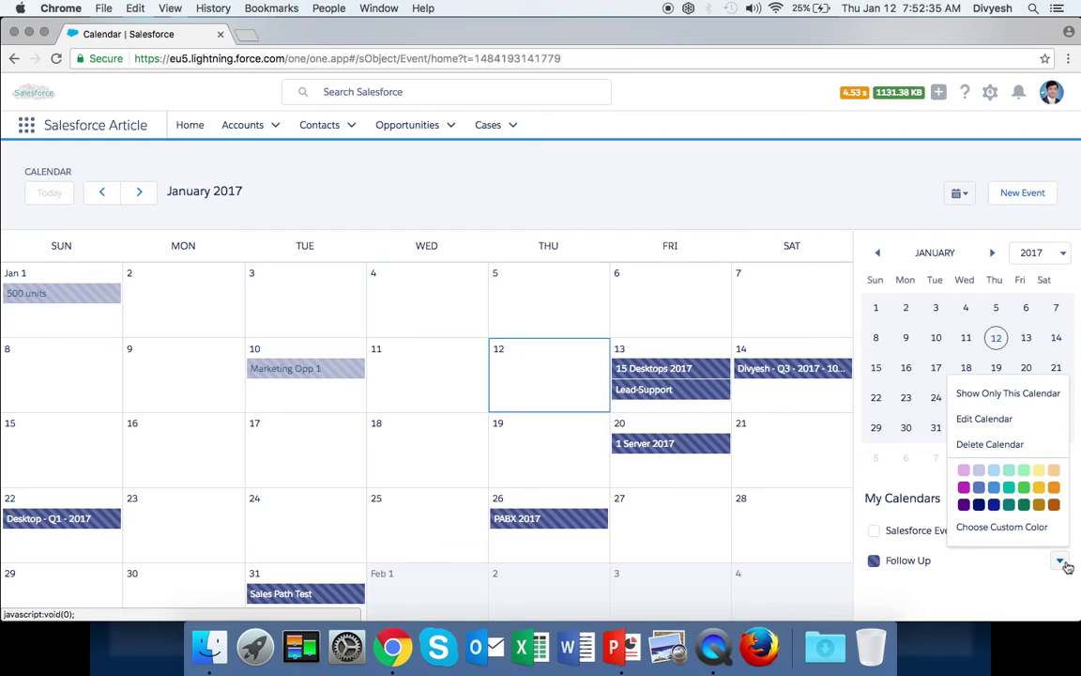
click(986, 421)
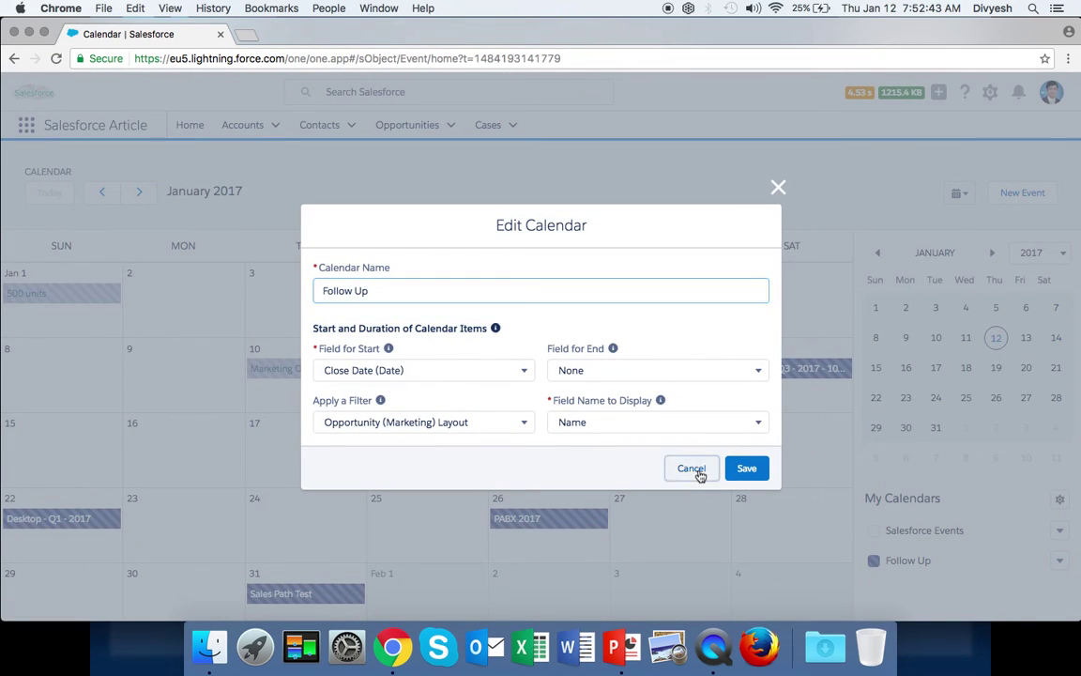
click(699, 475)
click(1060, 560)
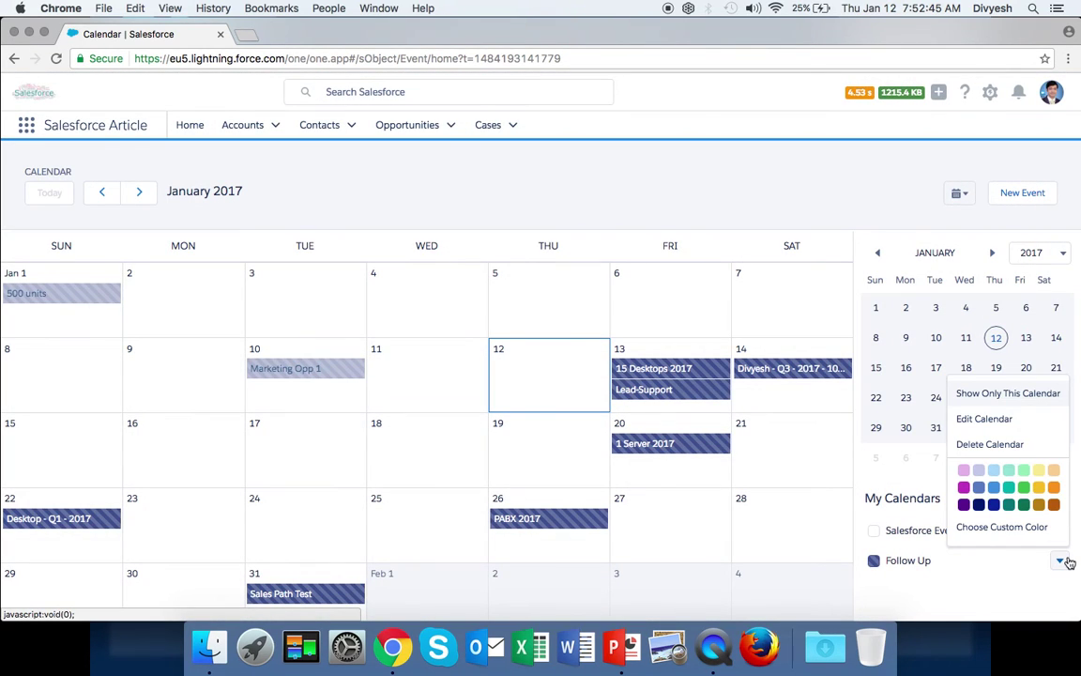
click(966, 395)
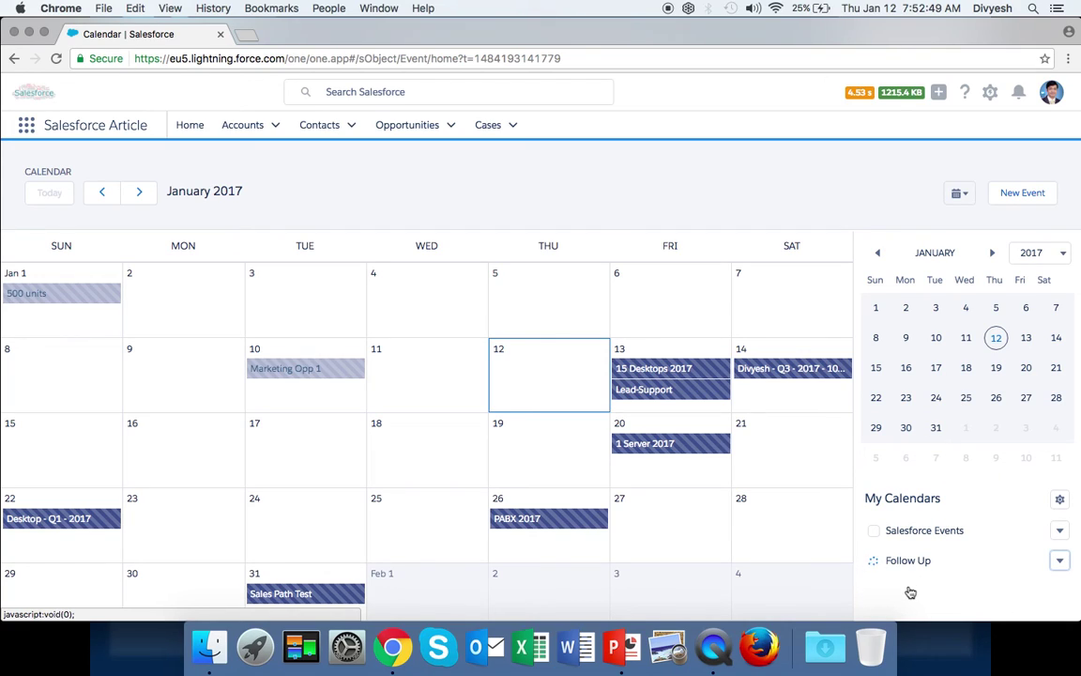
Switch from the browser to the PowerPoint presentation with Cmd+Tab
key(super+Tab)
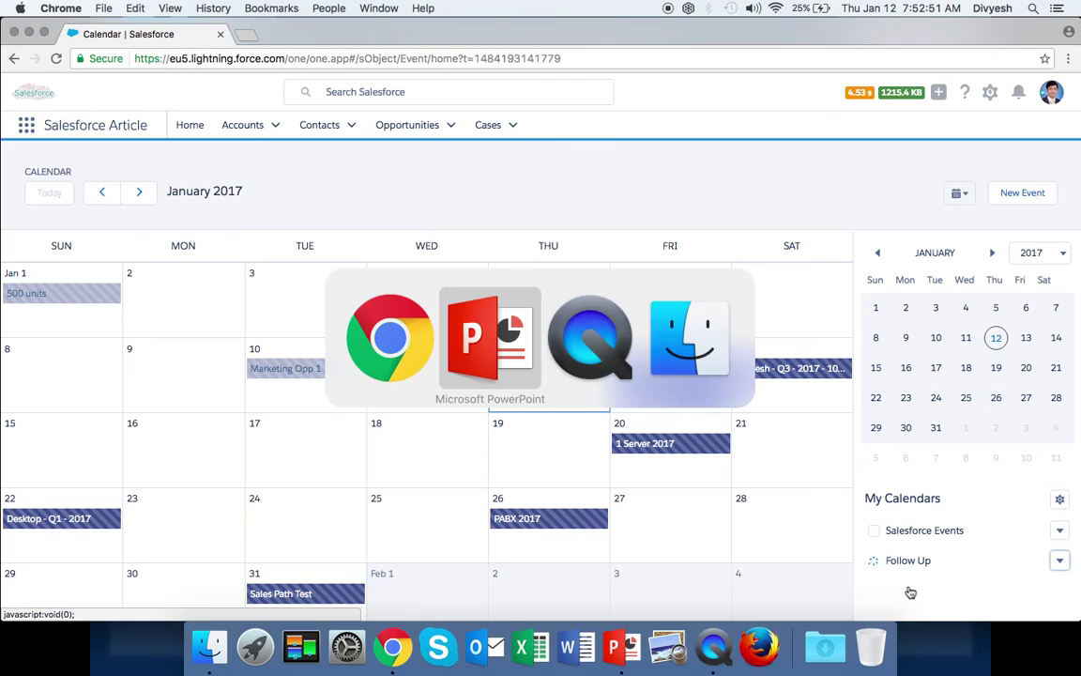